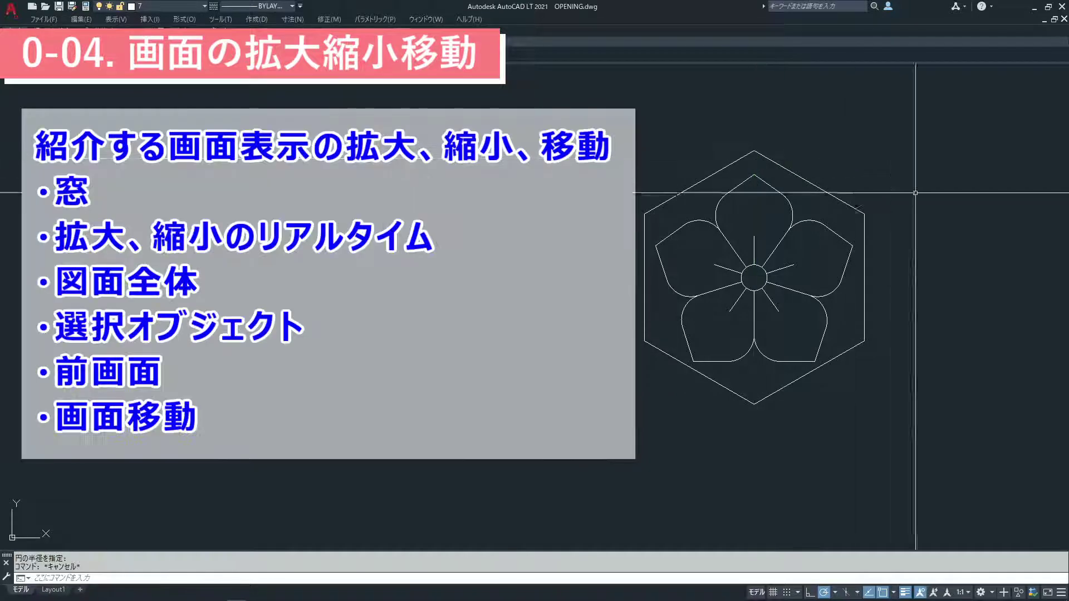
Step: Offset the hexagon around the flower outward to add a larger concentric hexagon, setting the distance with two picked points
{"action": "type", "text": "o"}
{"action": "key", "text": "Return"}
{"action": "left_click", "coordinate": [863, 283]}
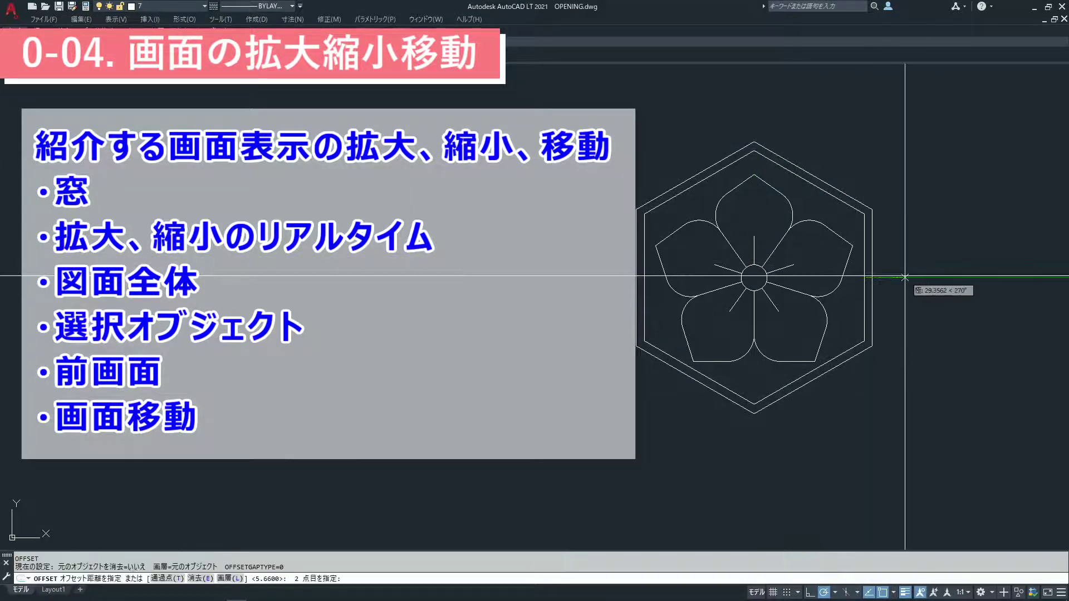
{"action": "left_click", "coordinate": [905, 278]}
{"action": "left_click", "coordinate": [866, 283]}
{"action": "left_click", "coordinate": [900, 274]}
{"action": "key", "text": "Return"}
{"action": "key", "text": "Escape"}
{"action": "type", "text": "h"}
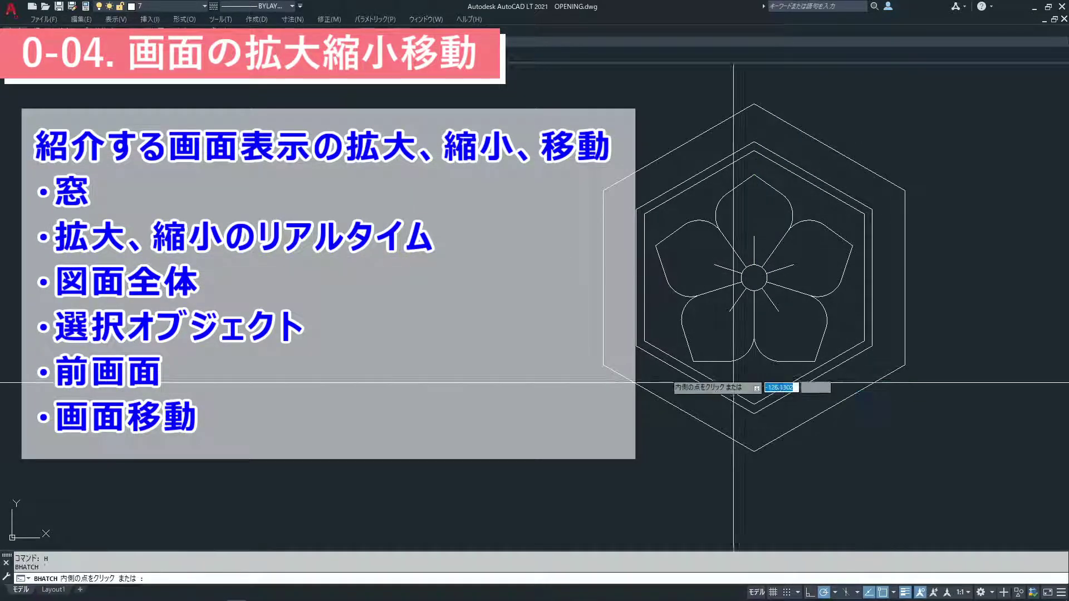
{"action": "key", "text": "Return"}
{"action": "key", "text": "Escape"}
Step: Fill the band between the two outermost hexagons with a solid hatch, changing the pattern in the hatch settings
{"action": "type", "text": "h"}
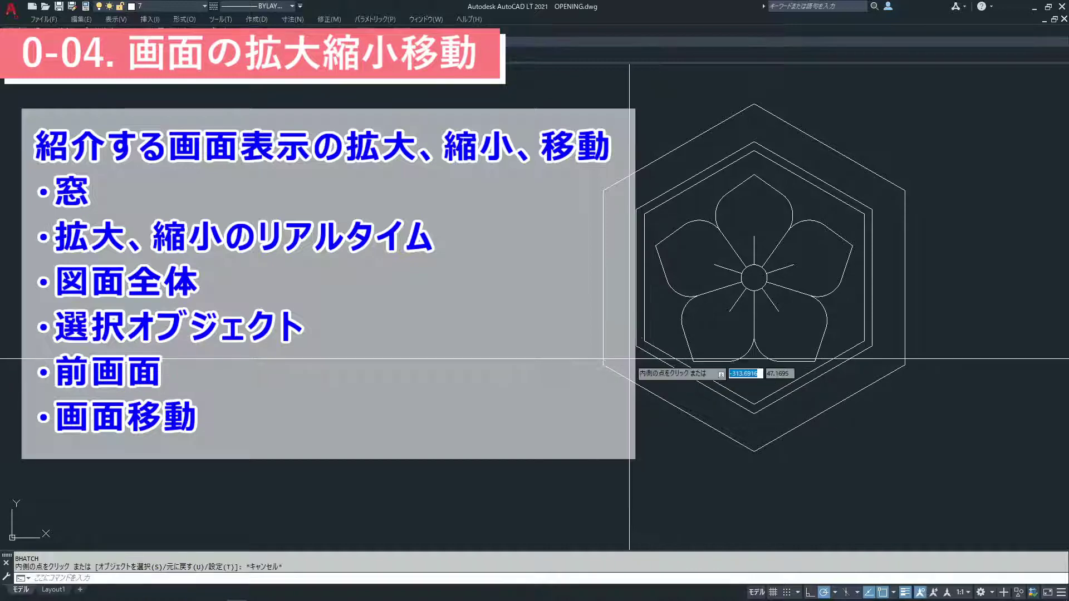
{"action": "key", "text": "Return"}
{"action": "type", "text": "t"}
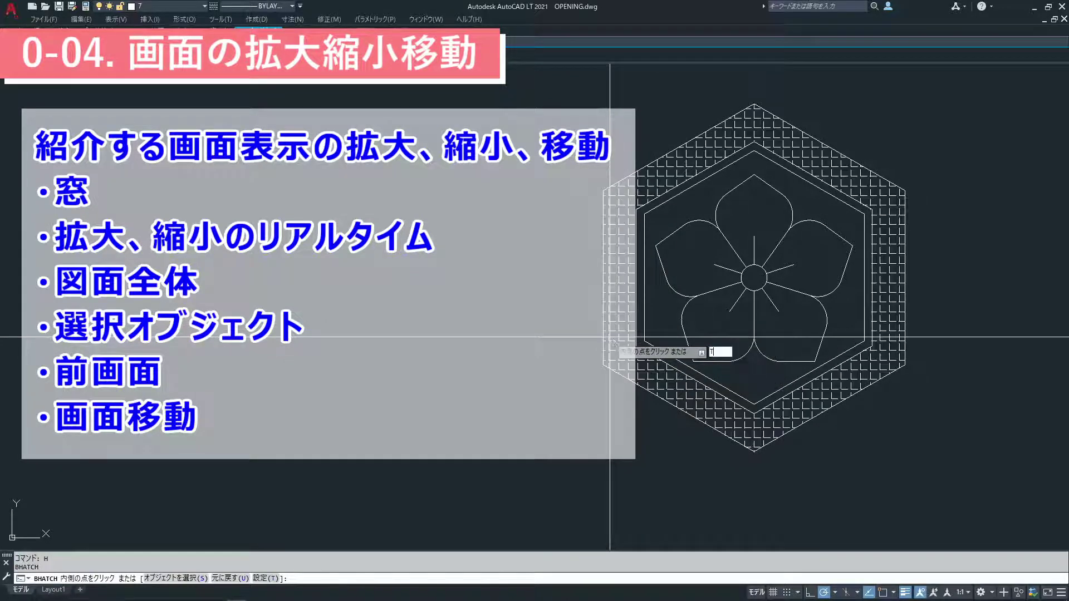
{"action": "key", "text": "Return"}
{"action": "left_click", "coordinate": [681, 161]}
{"action": "left_click", "coordinate": [454, 264]}
{"action": "left_click", "coordinate": [510, 429]}
{"action": "left_click", "coordinate": [724, 384]}
{"action": "left_click", "coordinate": [714, 402]}
{"action": "key", "text": "Return"}
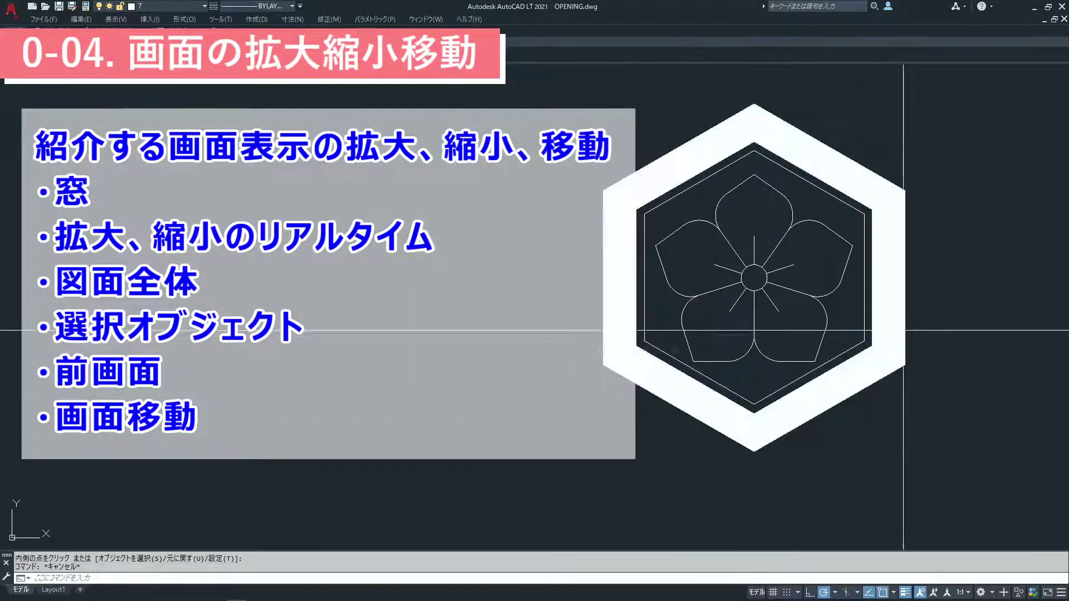
{"action": "type", "text": "p"}
{"action": "key", "text": "Return"}
{"action": "left_click_drag", "start_coordinate": [598, 422], "coordinate": [673, 449]}
{"action": "key", "text": "Escape"}
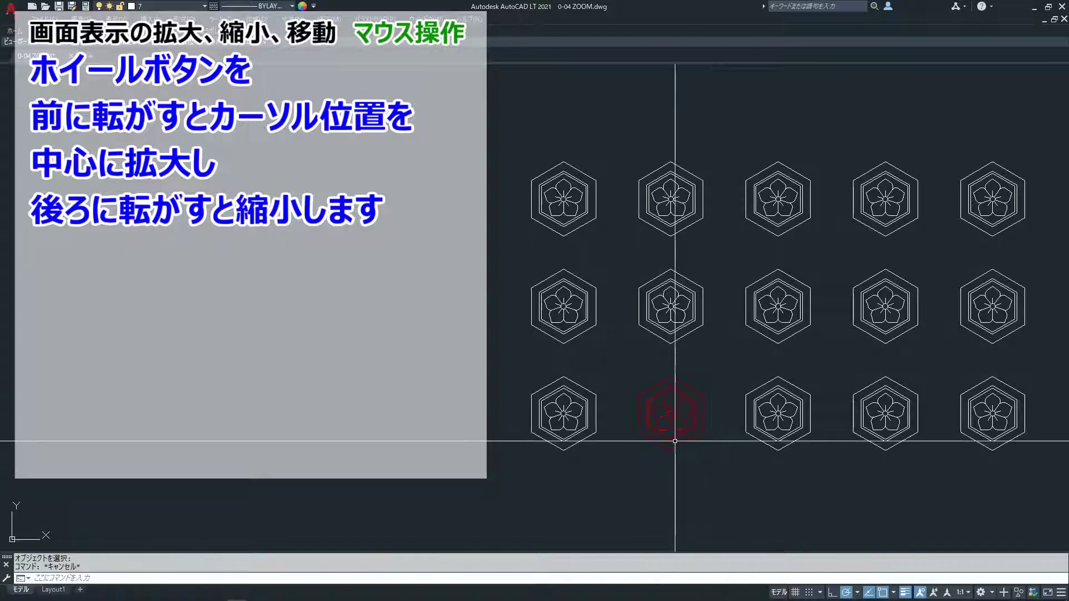
Step: Zoom in on the red emblem, zoom back out to the emblem grid and pan the view across it
{"action": "scroll", "coordinate": [675, 441], "scroll_direction": "up", "scroll_amount": 4}
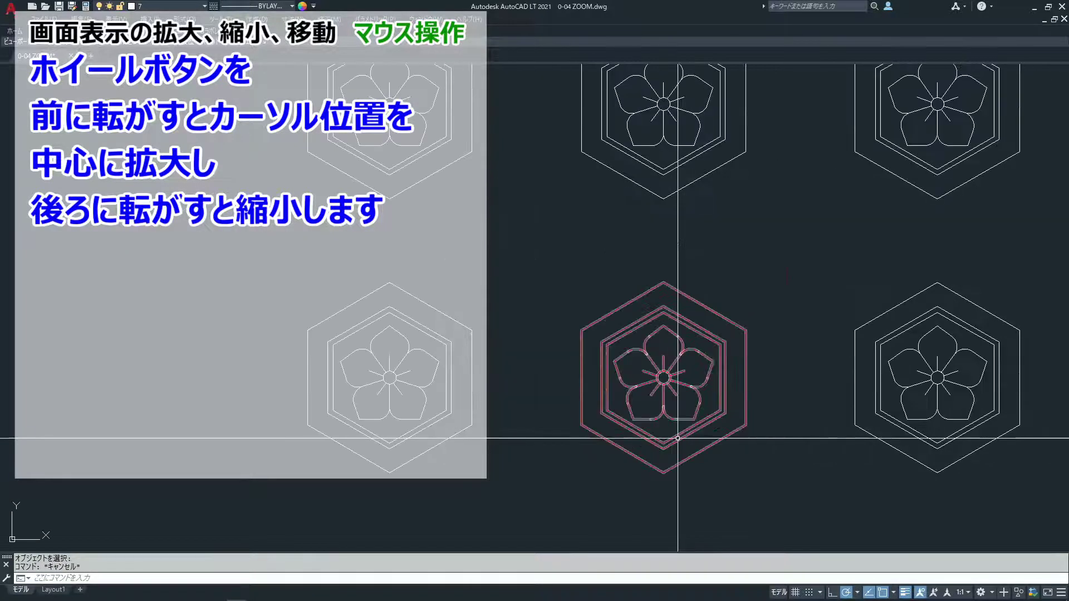
{"action": "scroll", "coordinate": [678, 438], "scroll_direction": "up", "scroll_amount": 4}
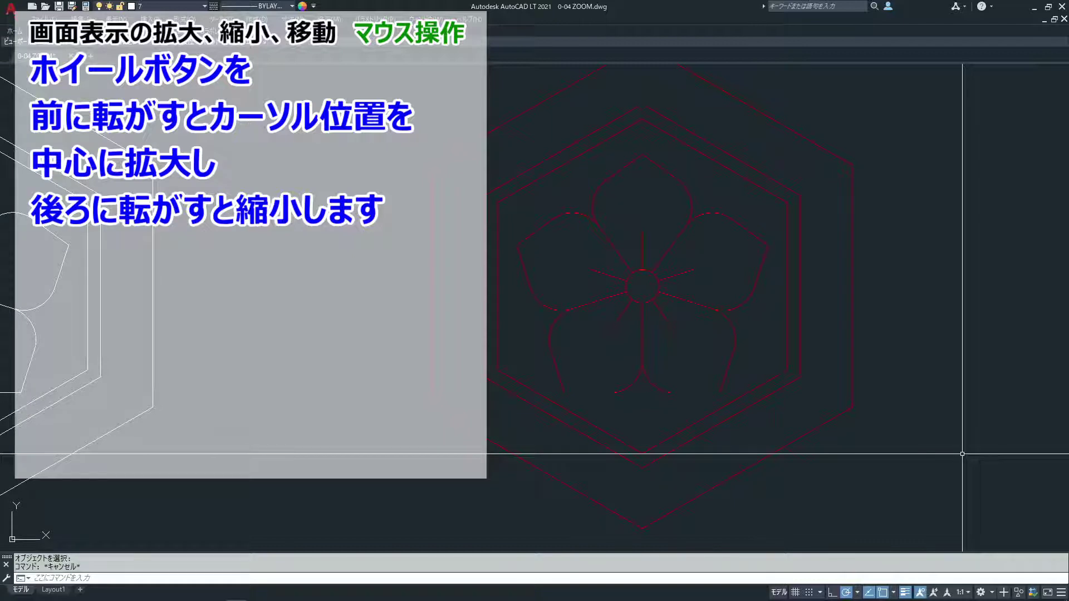
{"action": "scroll", "coordinate": [685, 443], "scroll_direction": "down", "scroll_amount": 8}
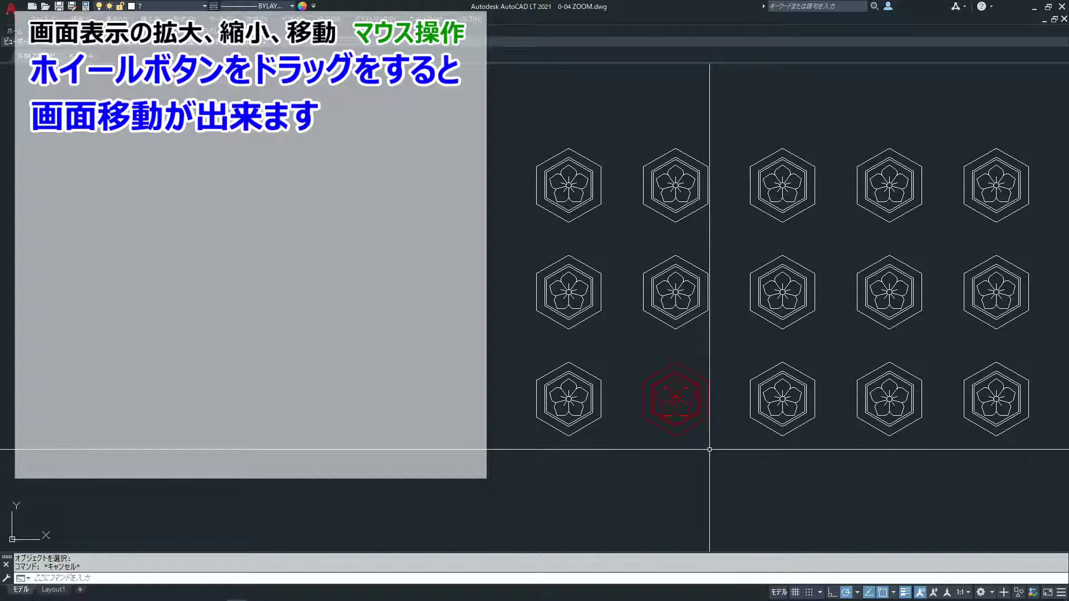
{"action": "mouse_move", "coordinate": [685, 446]}
{"action": "middle_mouse_down"}
{"action": "mouse_move", "coordinate": [866, 443]}
{"action": "mouse_move", "coordinate": [616, 448]}
{"action": "mouse_move", "coordinate": [742, 437]}
{"action": "middle_mouse_up"}
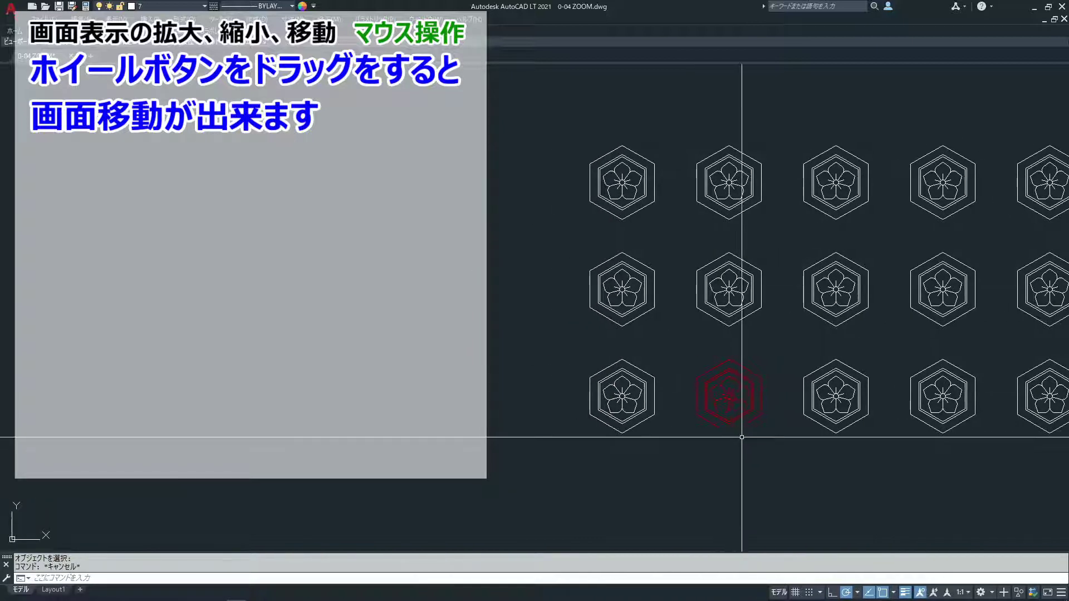
{"action": "mouse_move", "coordinate": [802, 382]}
{"action": "middle_mouse_down"}
{"action": "mouse_move", "coordinate": [633, 407]}
{"action": "mouse_move", "coordinate": [794, 411]}
{"action": "middle_mouse_up"}
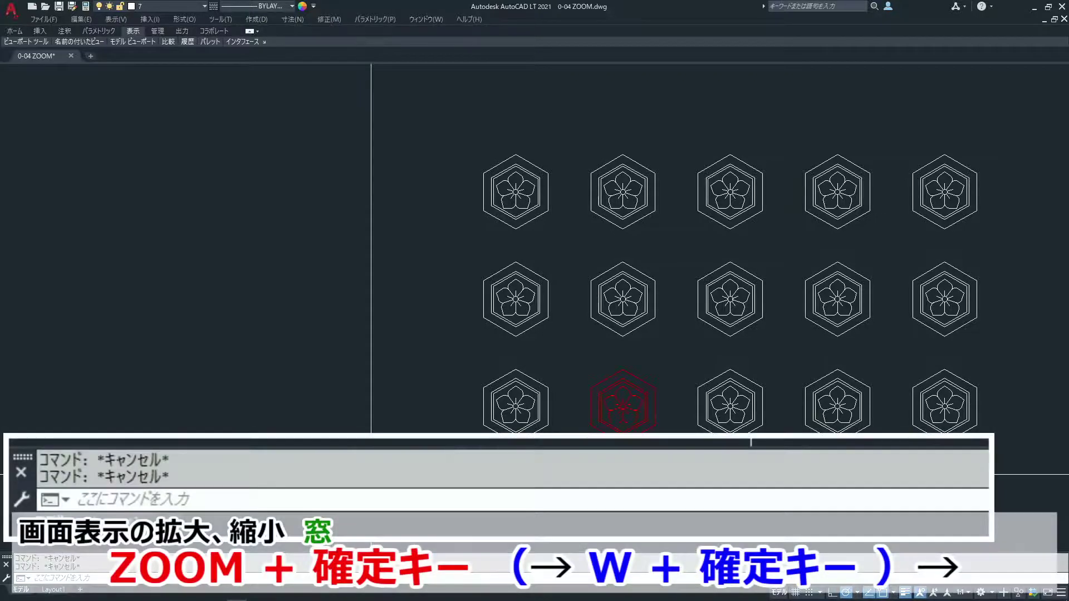
Step: Zoom to a window drawn around the red emblem in the lowest row using the ZOOM command
{"action": "type", "text": "zoom"}
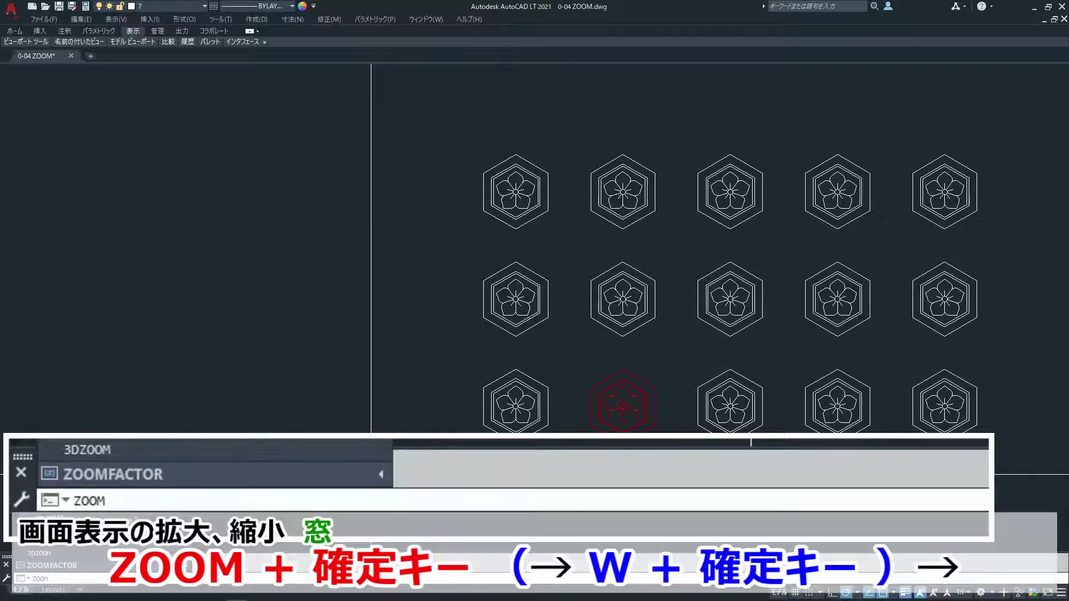
{"action": "key", "text": "Return"}
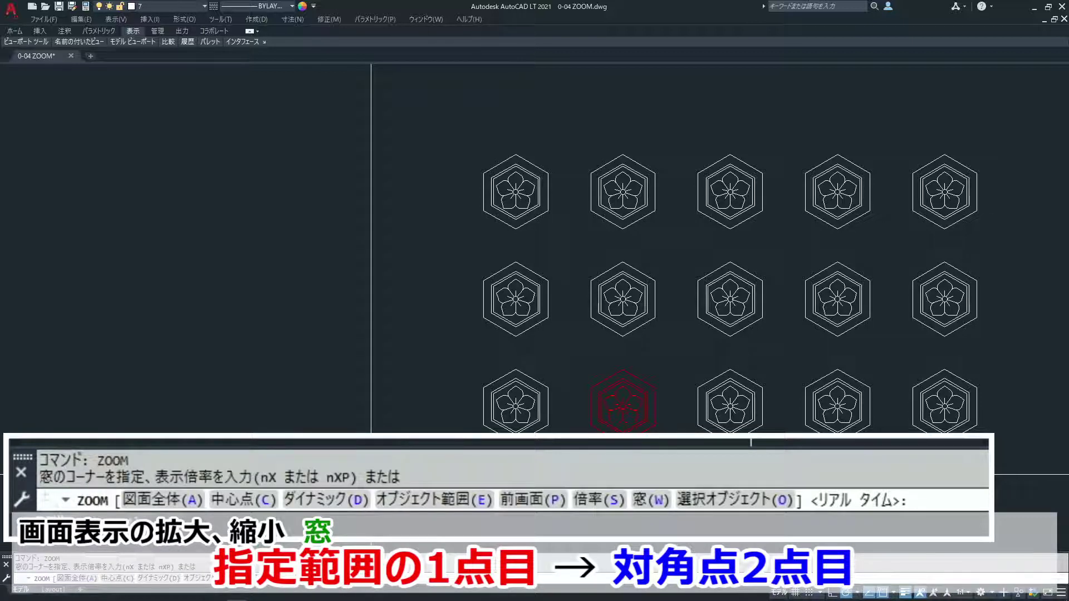
{"action": "left_click", "coordinate": [559, 350]}
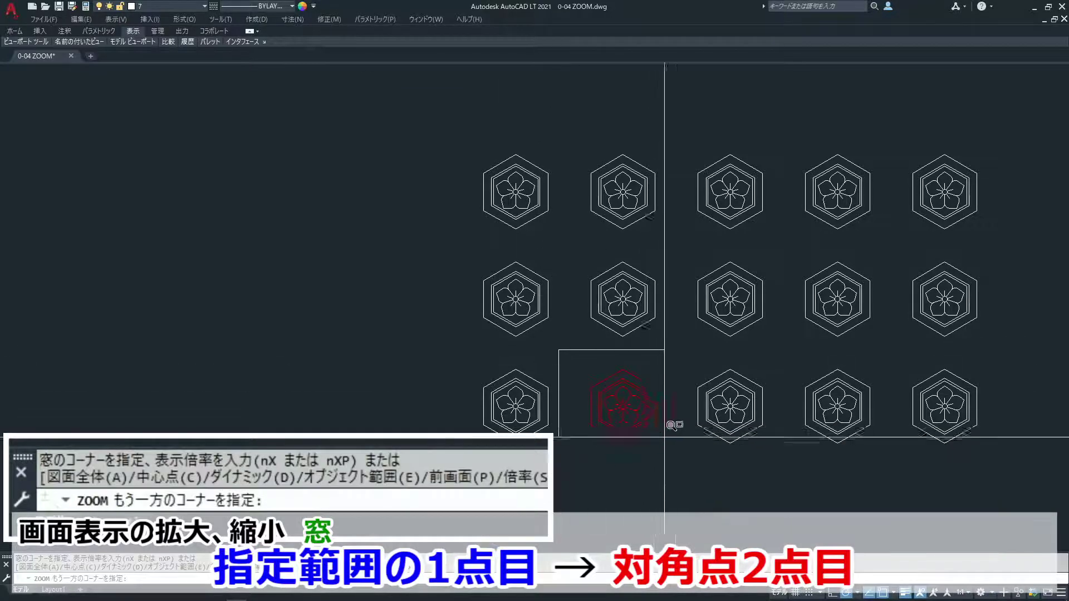
{"action": "left_click", "coordinate": [681, 465]}
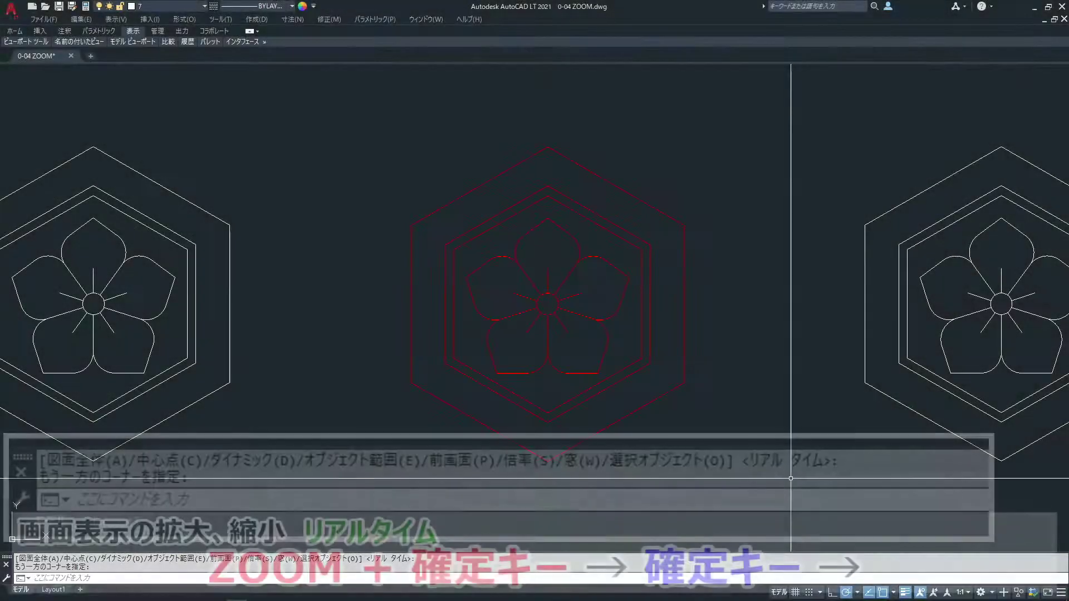
Step: Use ZOOM in real-time mode to reduce and enlarge the view around the red emblem, ending on a close-up
{"action": "type", "text": "ZOOM"}
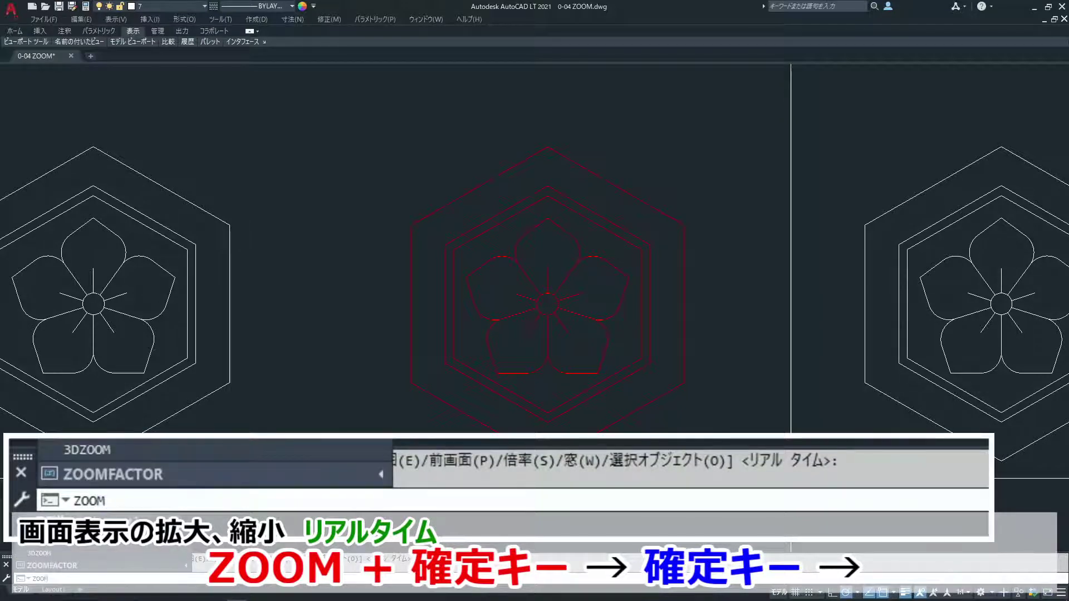
{"action": "key", "text": "Return"}
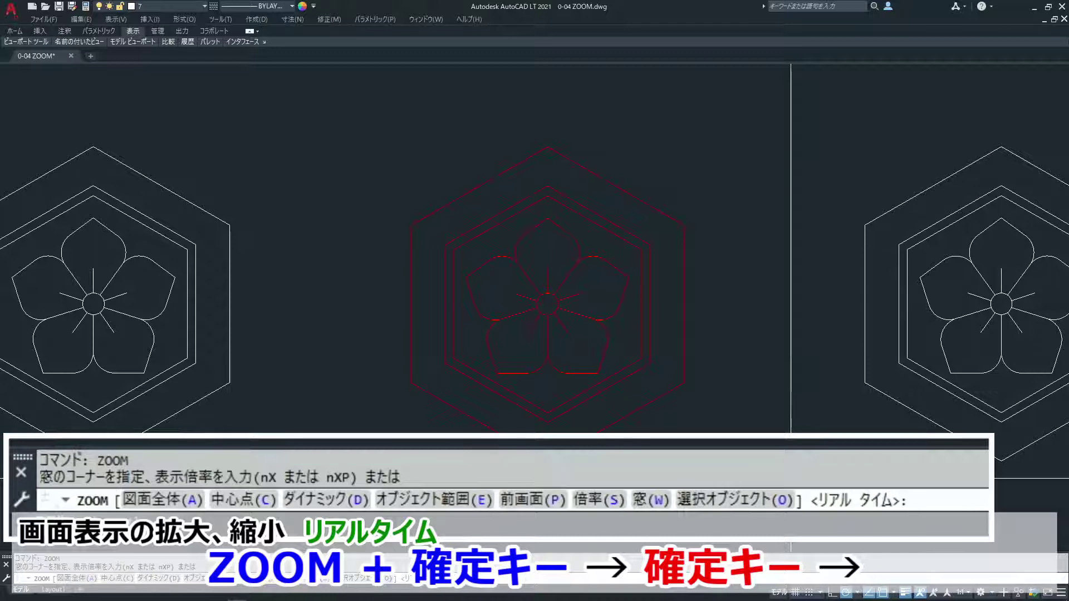
{"action": "key", "text": "Return"}
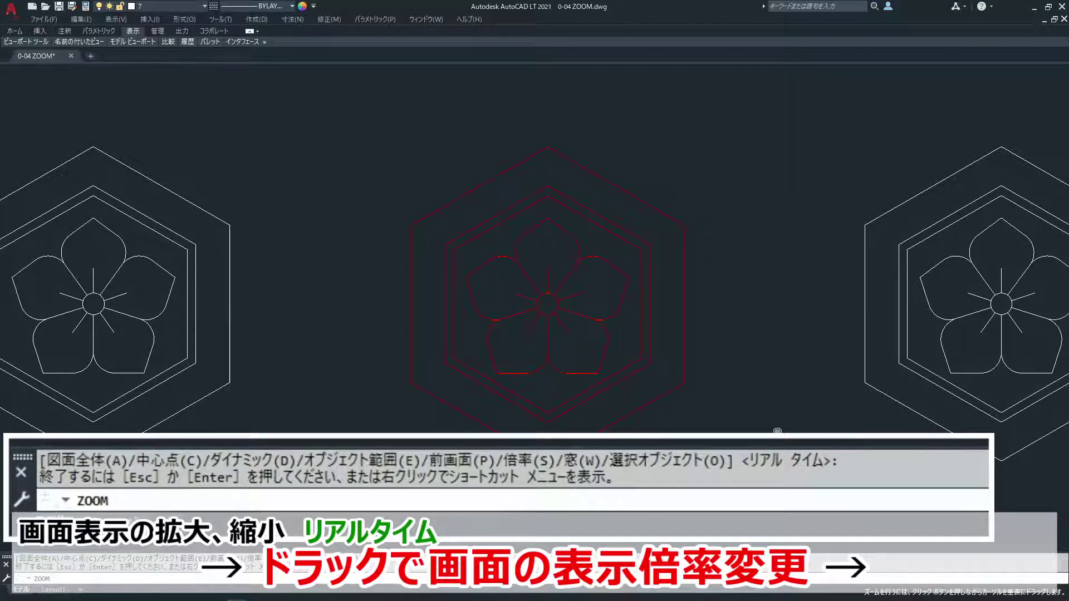
{"action": "left_click_drag", "start_coordinate": [796, 427], "coordinate": [822, 429]}
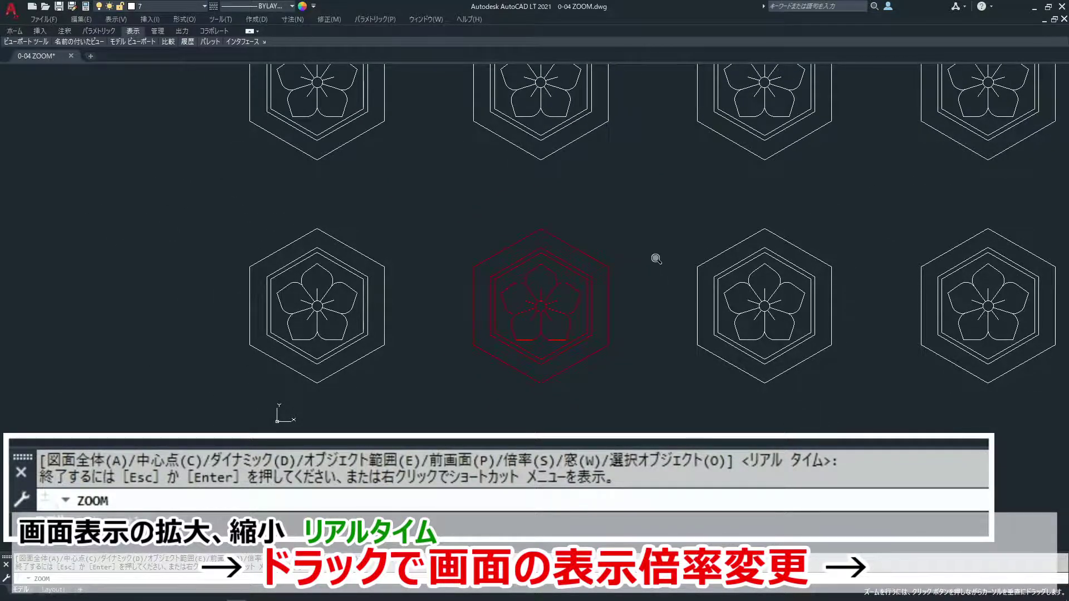
{"action": "mouse_move", "coordinate": [629, 220]}
{"action": "left_mouse_down"}
{"action": "mouse_move", "coordinate": [730, 399]}
{"action": "mouse_move", "coordinate": [620, 179]}
{"action": "left_mouse_up"}
{"action": "left_click_drag", "start_coordinate": [714, 387], "coordinate": [644, 241]}
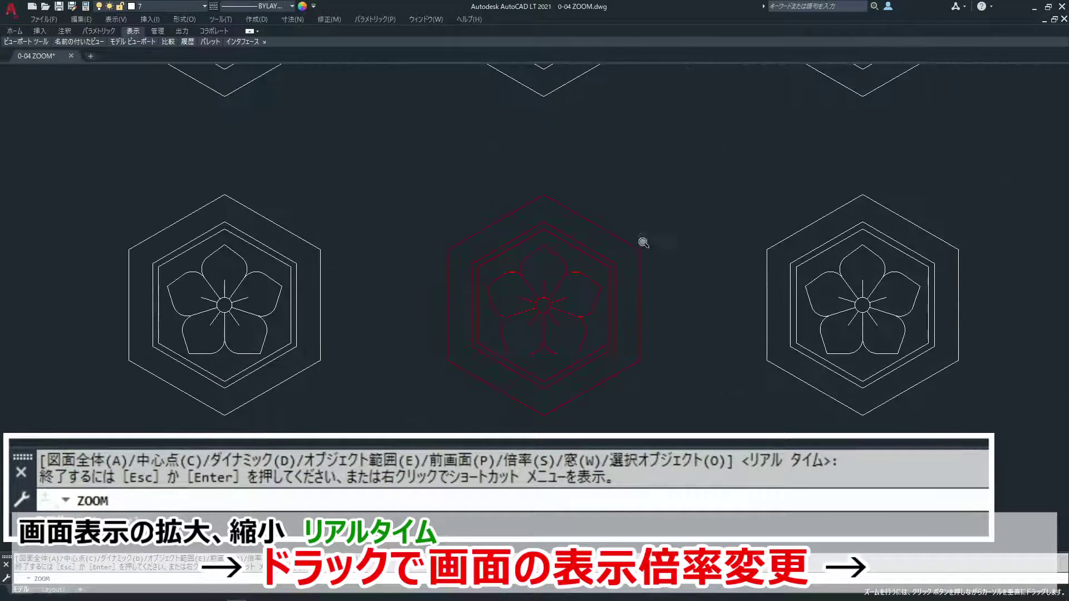
{"action": "left_click_drag", "start_coordinate": [754, 425], "coordinate": [700, 291]}
{"action": "left_click_drag", "start_coordinate": [742, 388], "coordinate": [687, 241]}
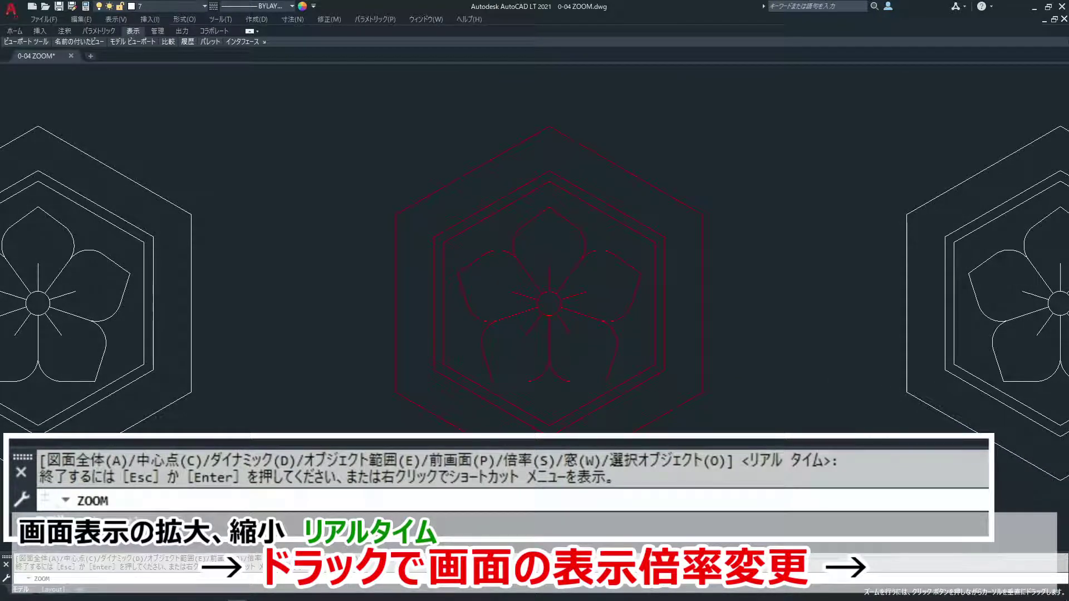
{"action": "key", "text": "Return"}
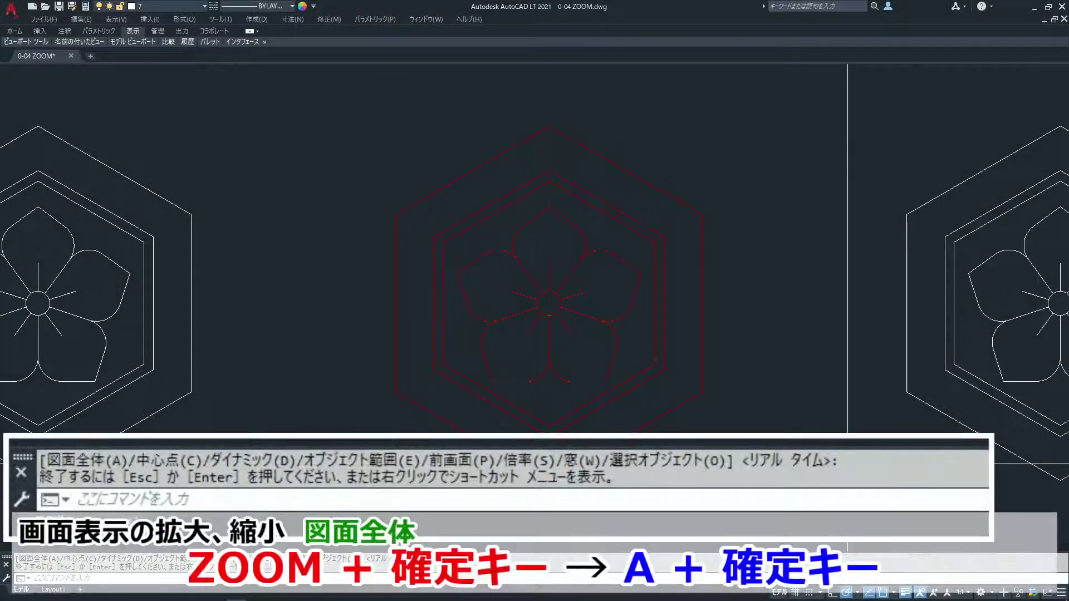
Step: Show the entire drawing with the All option (A) of the ZOOM command
{"action": "type", "text": "ZOOM"}
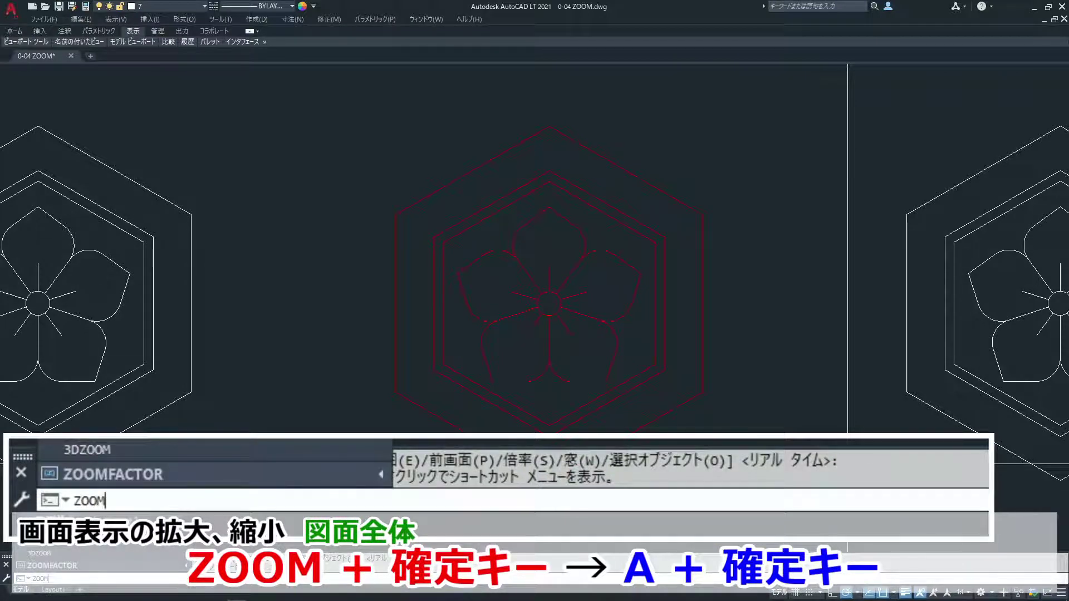
{"action": "key", "text": "Return"}
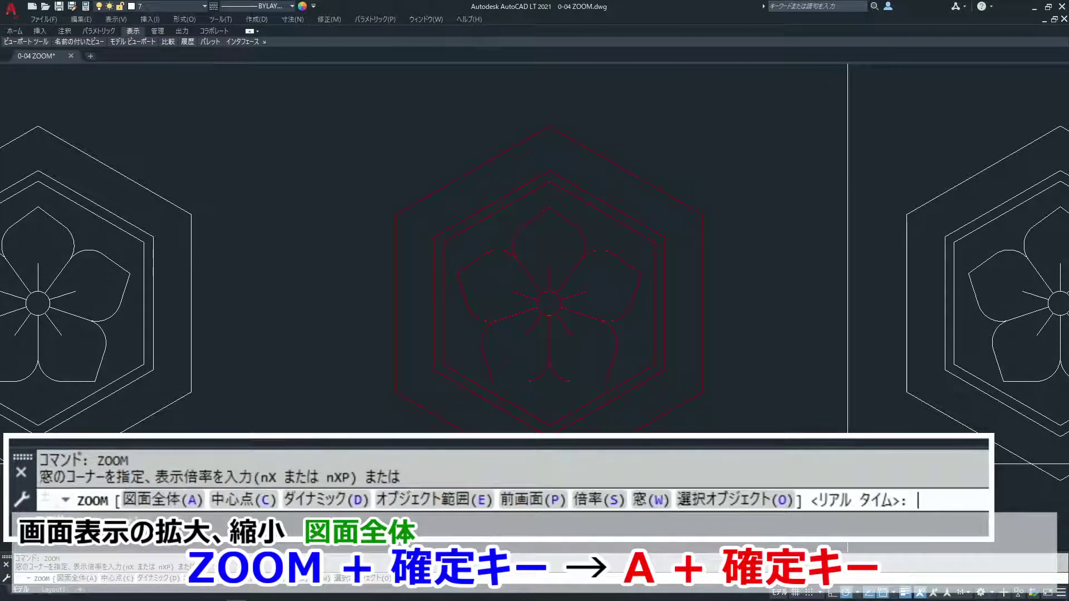
{"action": "type", "text": "A"}
{"action": "key", "text": "Return"}
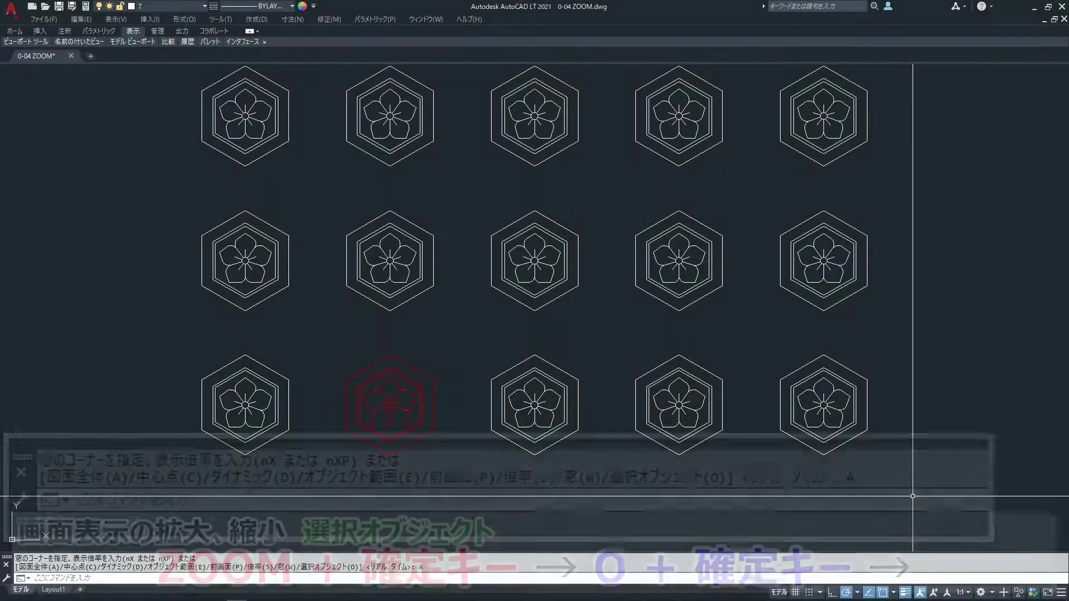
Step: Zoom to the red emblem with the Object option (O) of the ZOOM command
{"action": "type", "text": "ZOOM"}
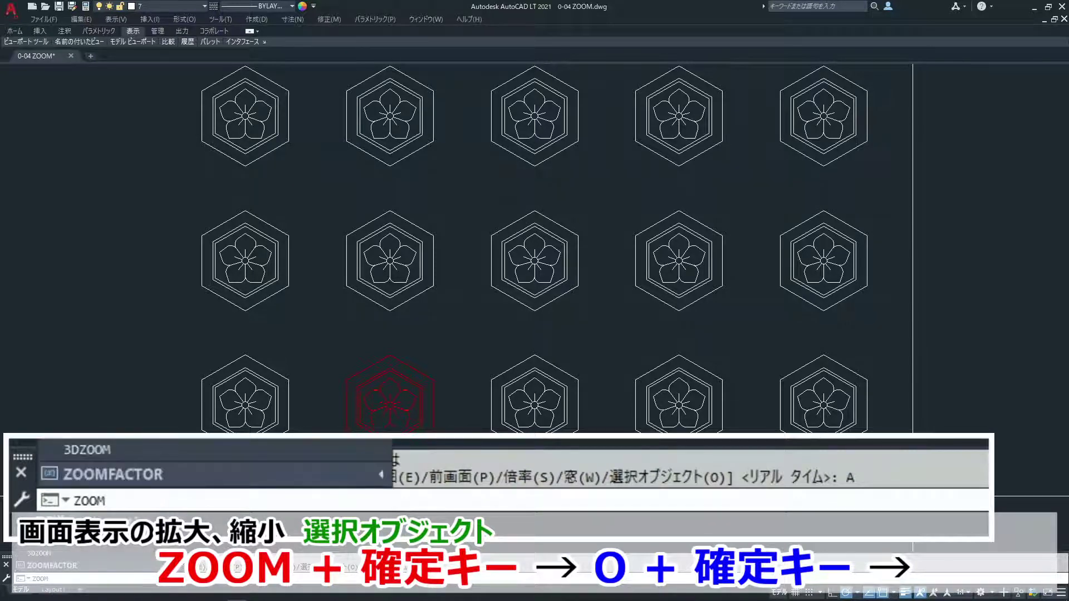
{"action": "key", "text": "Return"}
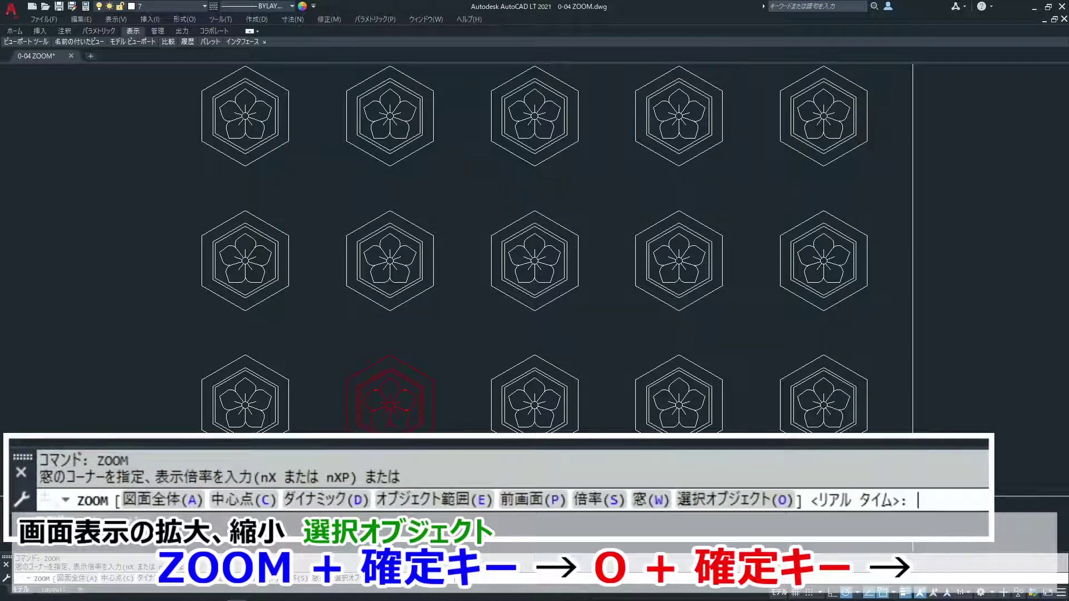
{"action": "type", "text": "O"}
{"action": "key", "text": "Return"}
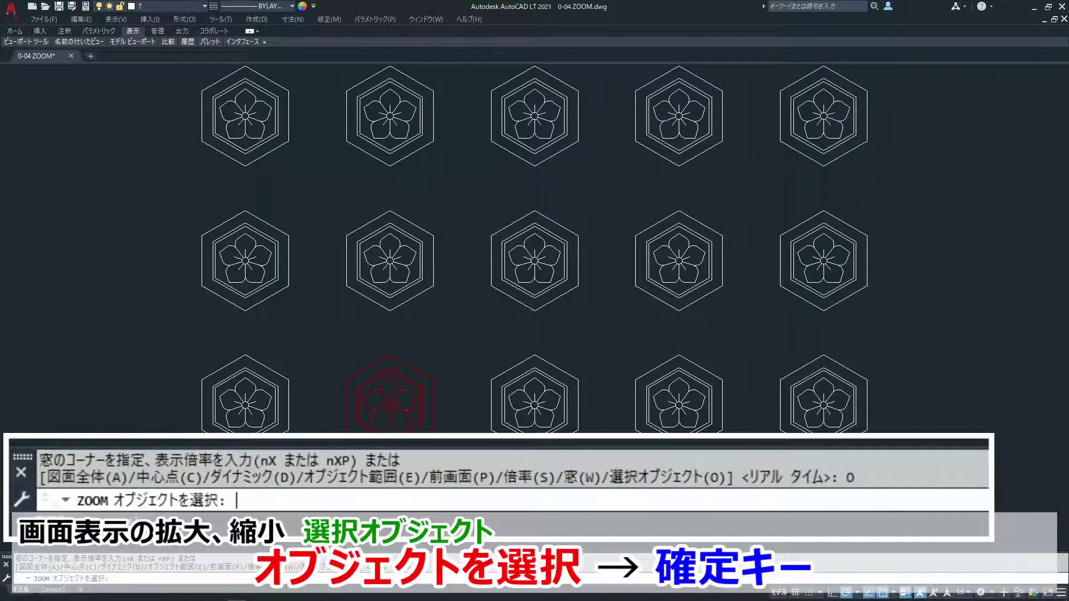
{"action": "left_click", "coordinate": [432, 379]}
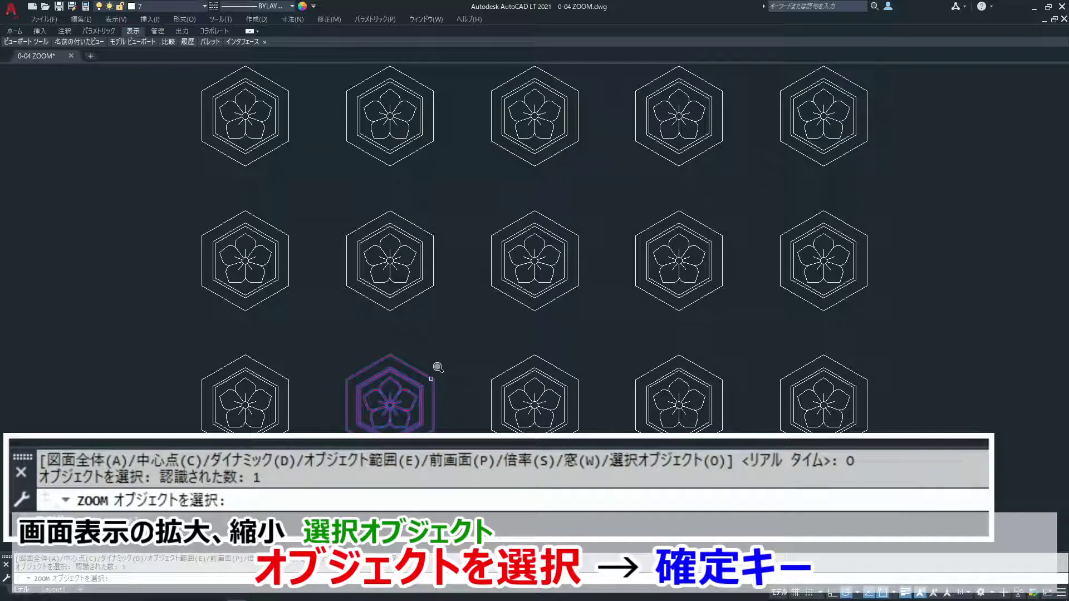
{"action": "key", "text": "Return"}
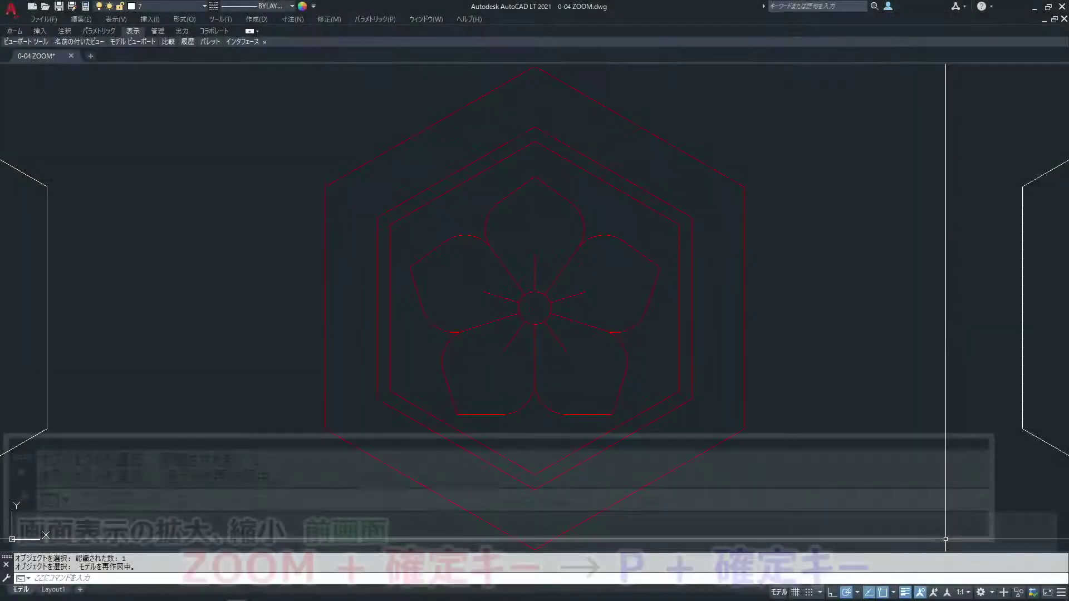
Step: Return to the previous view with the Previous option (P) of the ZOOM command
{"action": "type", "text": "ZOOM"}
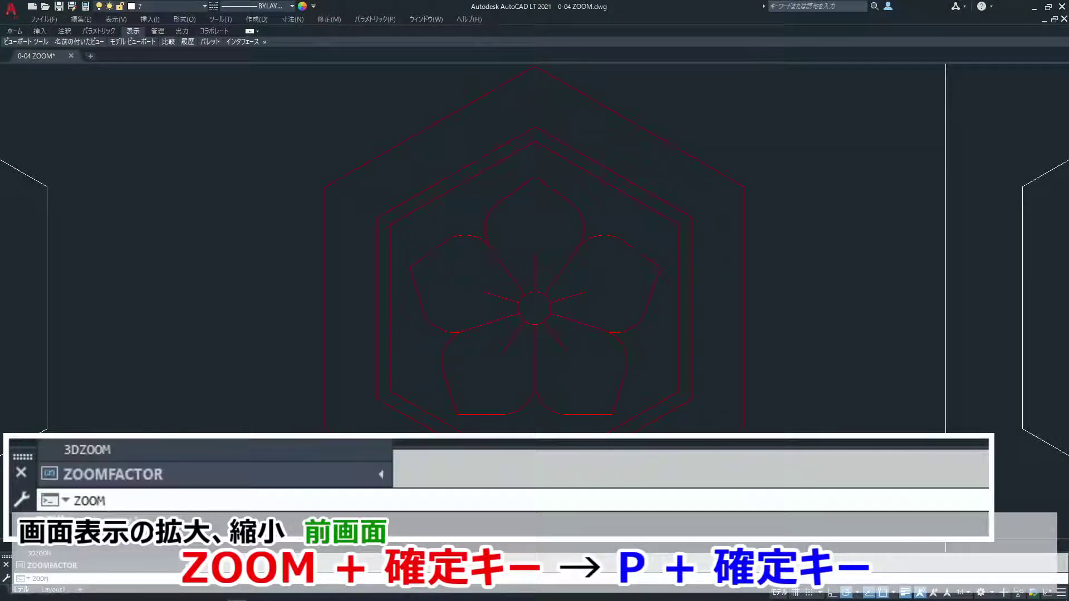
{"action": "key", "text": "Return"}
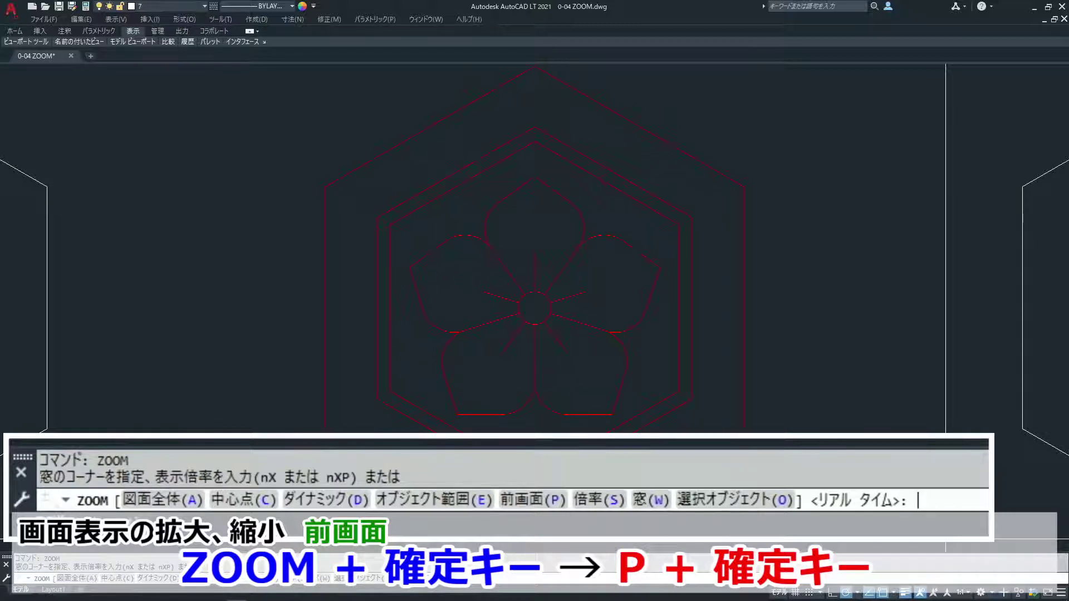
{"action": "type", "text": "P"}
{"action": "key", "text": "Return"}
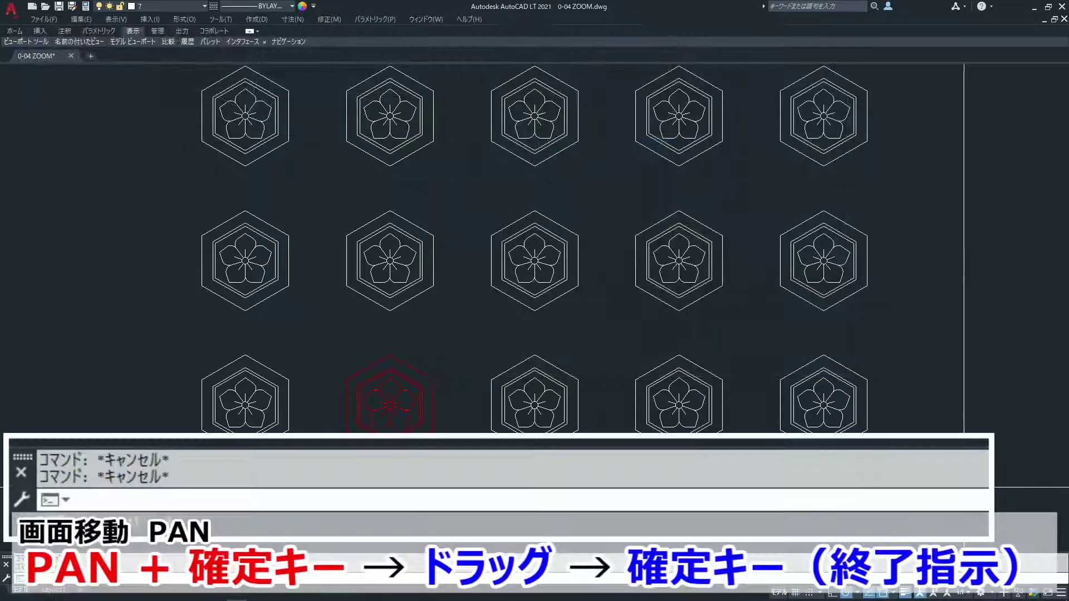
Step: Pan the emblem grid in several directions with the PAN command and end the command
{"action": "type", "text": "PAN"}
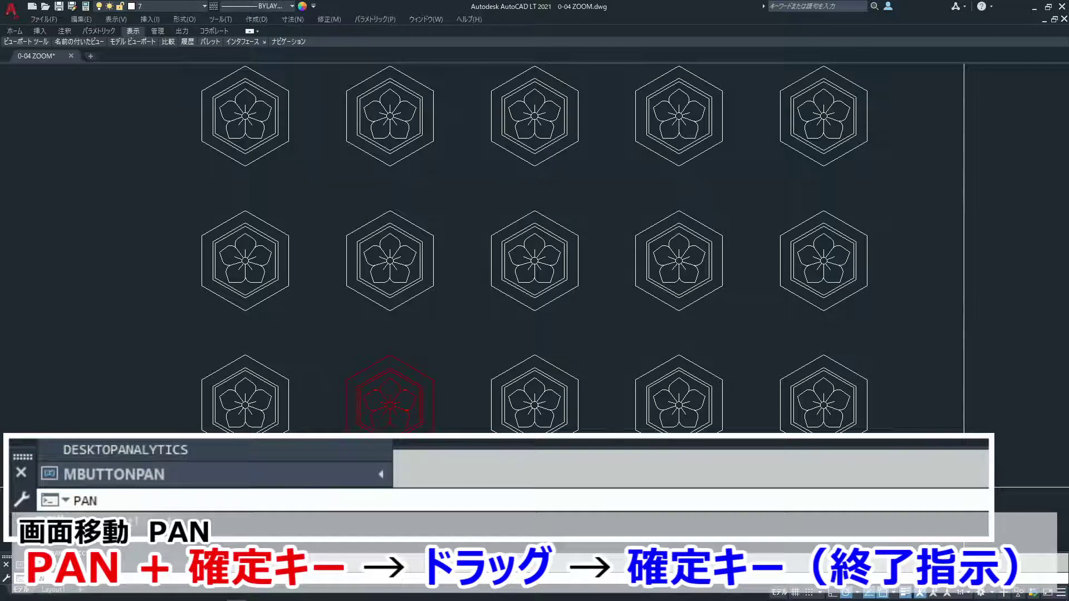
{"action": "key", "text": "Return"}
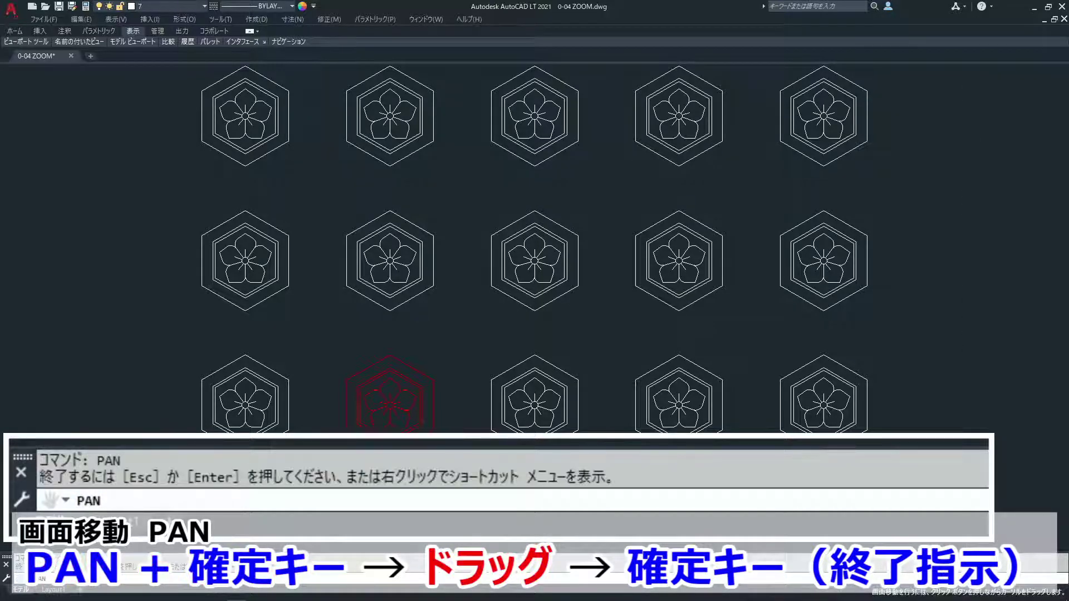
{"action": "left_click_drag", "start_coordinate": [452, 193], "coordinate": [563, 258]}
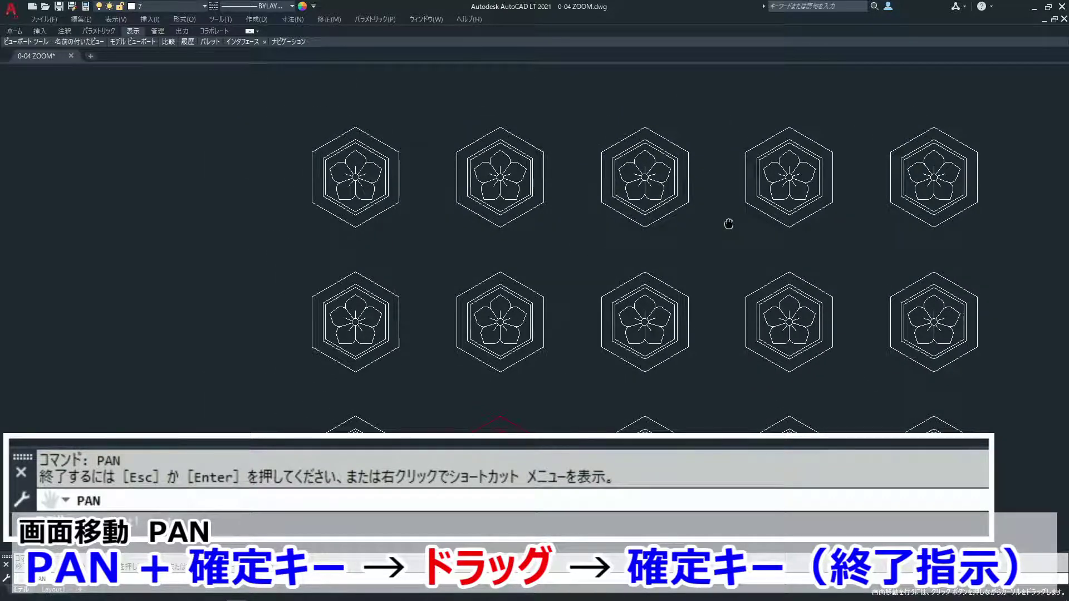
{"action": "left_click_drag", "start_coordinate": [728, 224], "coordinate": [535, 184]}
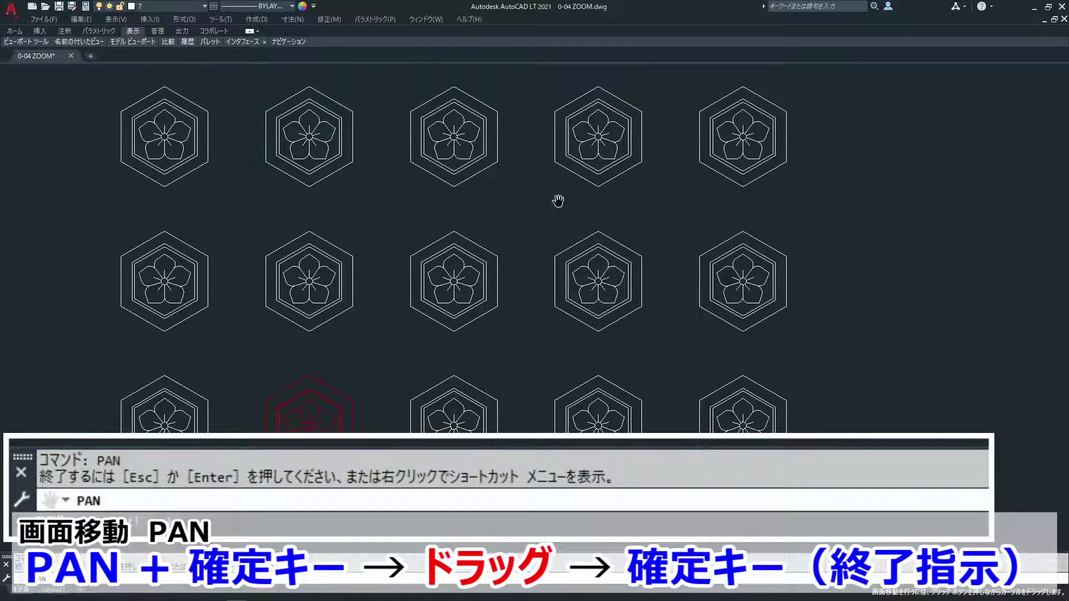
{"action": "left_click_drag", "start_coordinate": [645, 240], "coordinate": [806, 217]}
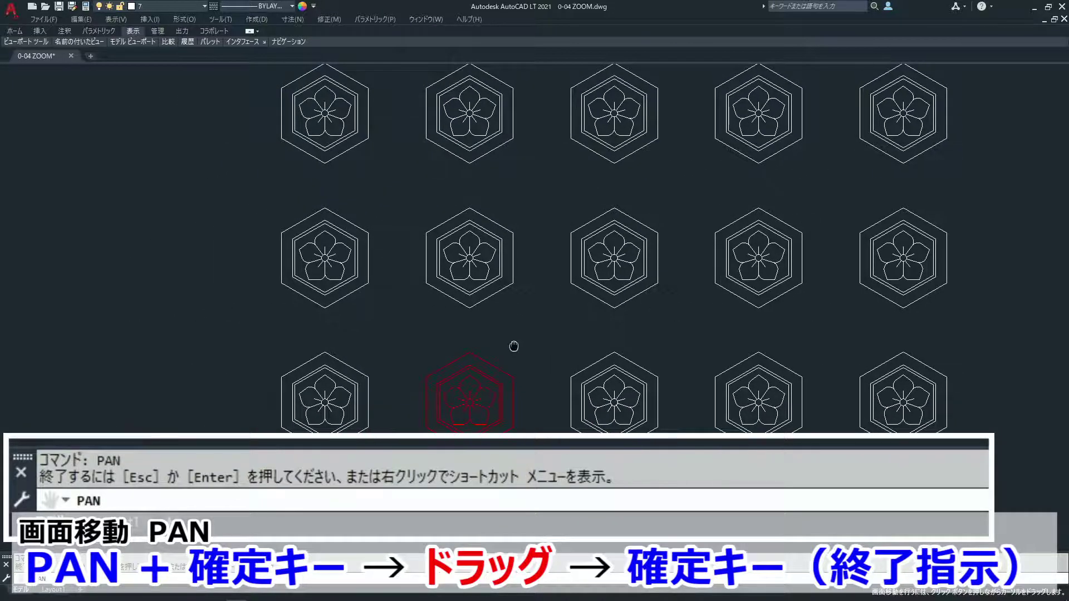
{"action": "mouse_move", "coordinate": [511, 346]}
{"action": "left_mouse_down"}
{"action": "mouse_move", "coordinate": [631, 380]}
{"action": "mouse_move", "coordinate": [775, 378]}
{"action": "left_mouse_up"}
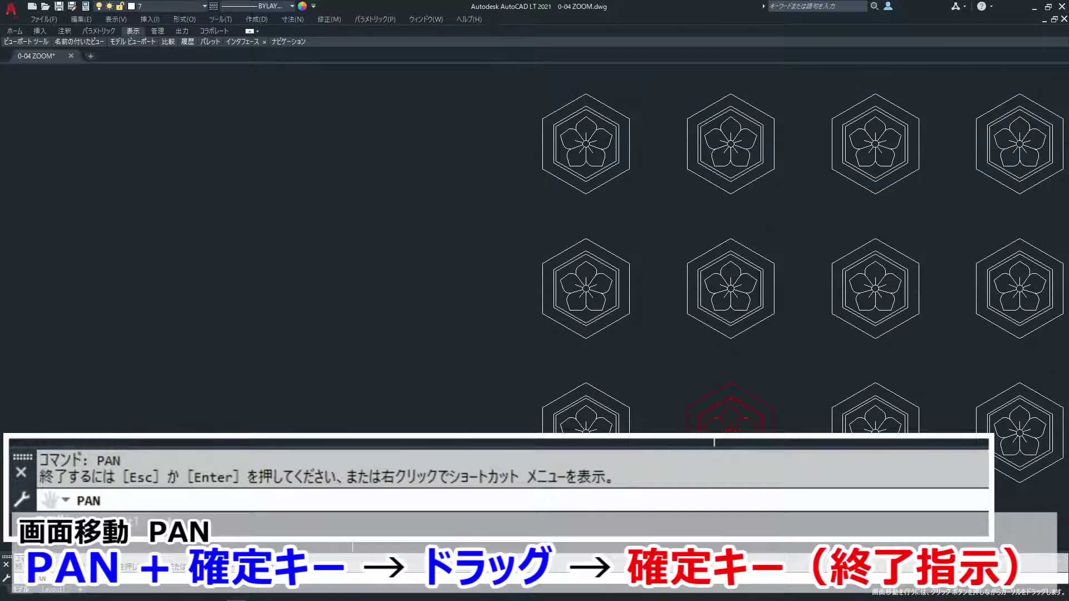
{"action": "key", "text": "Return"}
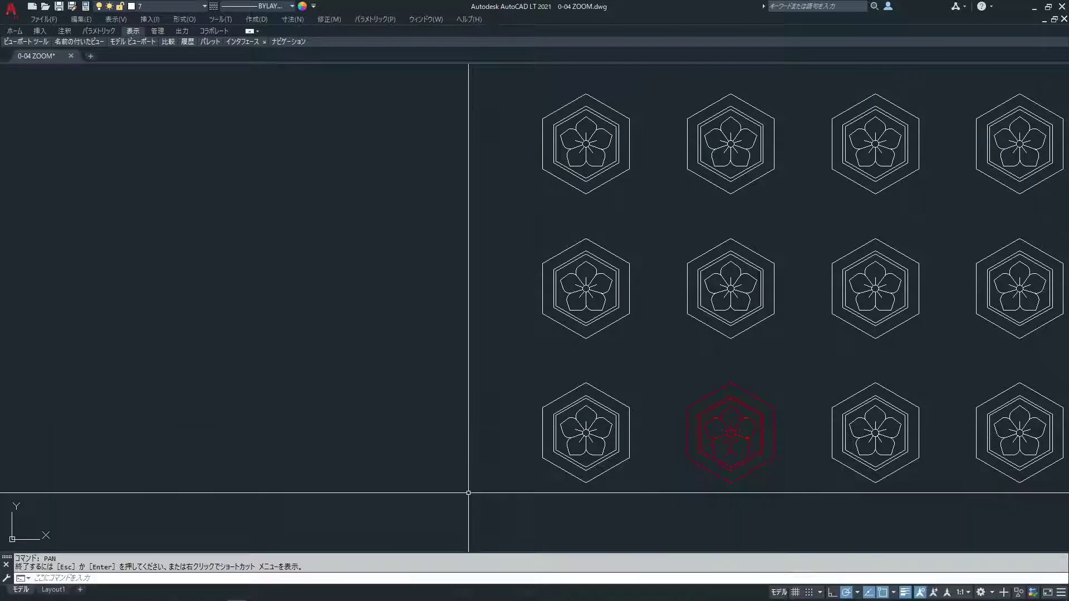